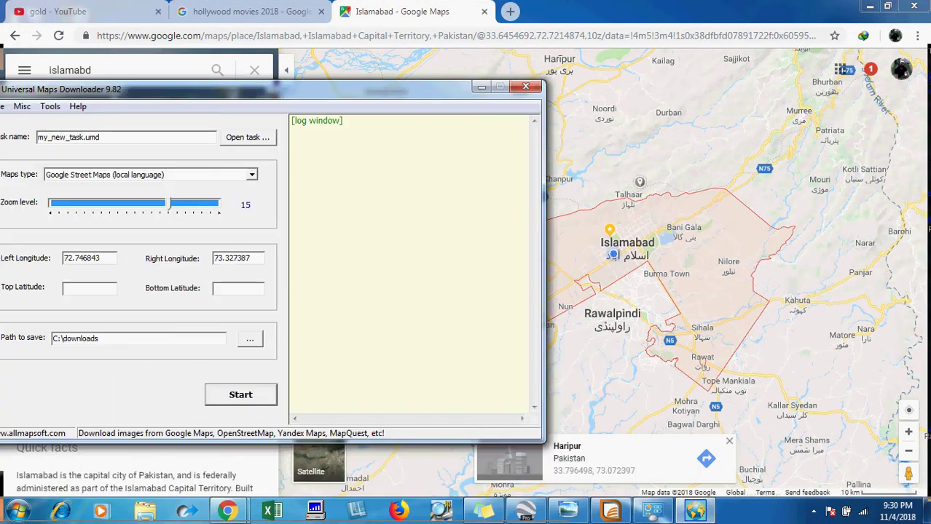
Set the top latitude to 33.796498 and the bottom latitude to 33.474783, taking the latter from a point on Islamabad's southern boundary in Google Maps.
click(89, 283)
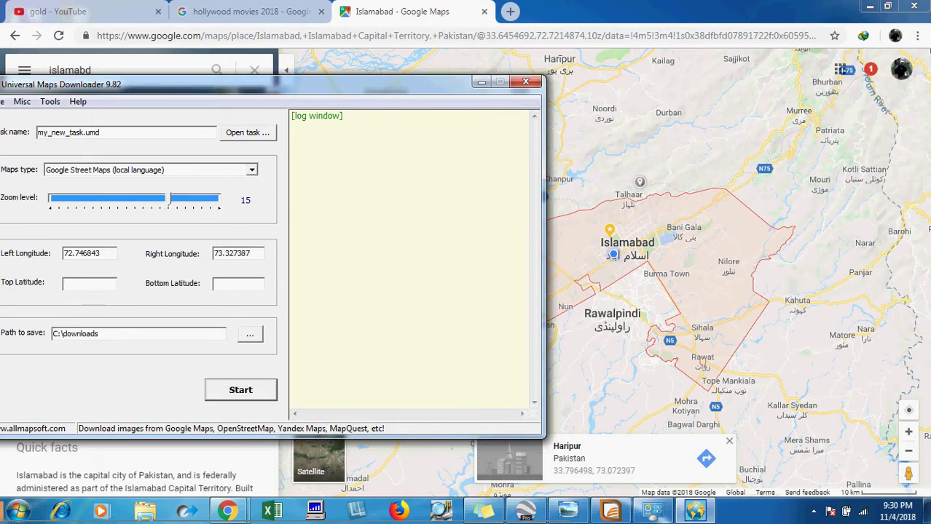
text(33.796498)
click(232, 284)
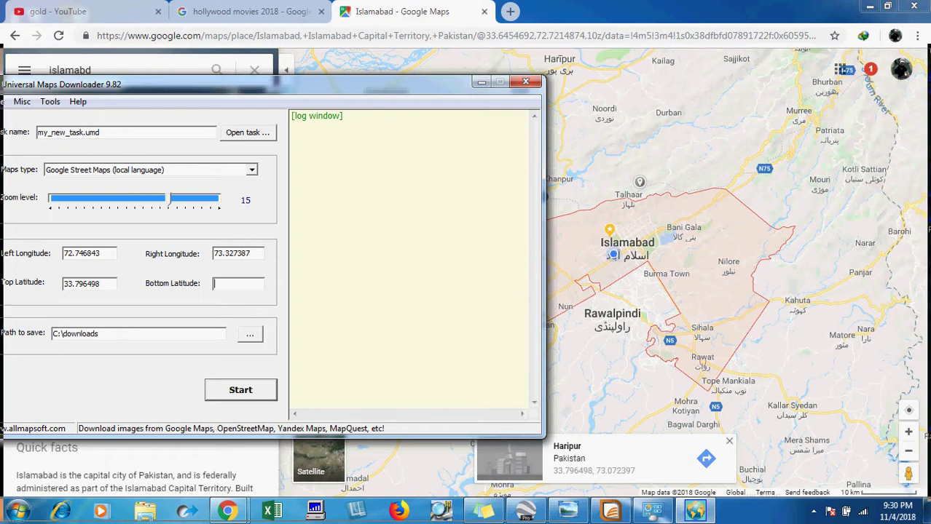
key(alt+Tab)
click(691, 376)
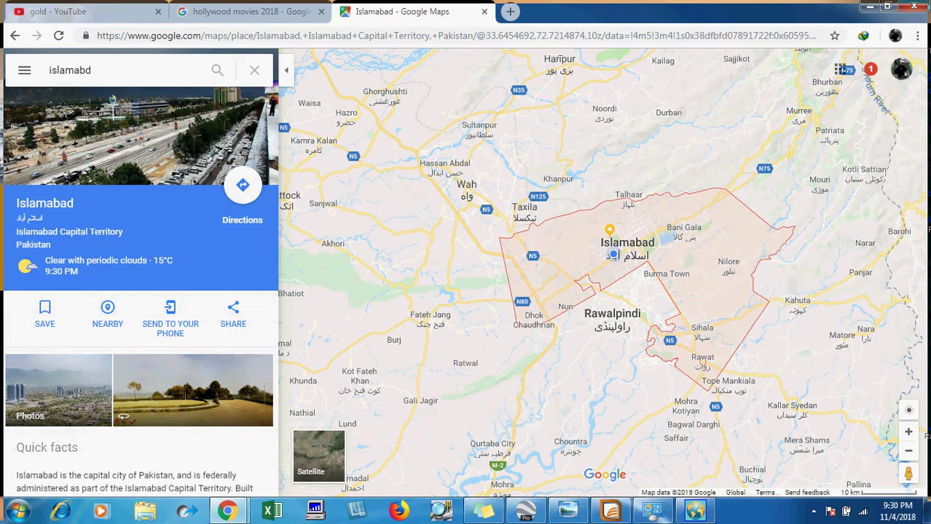
click(691, 377)
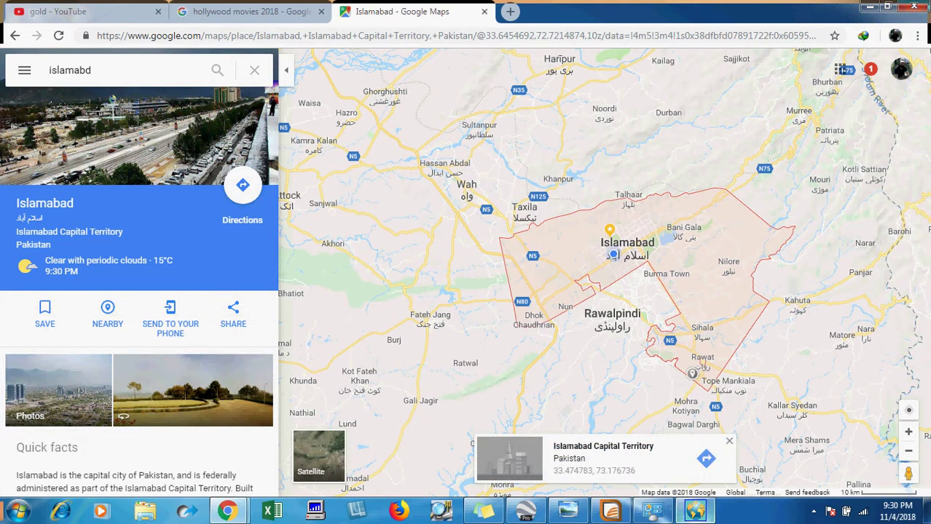
key(alt+Tab)
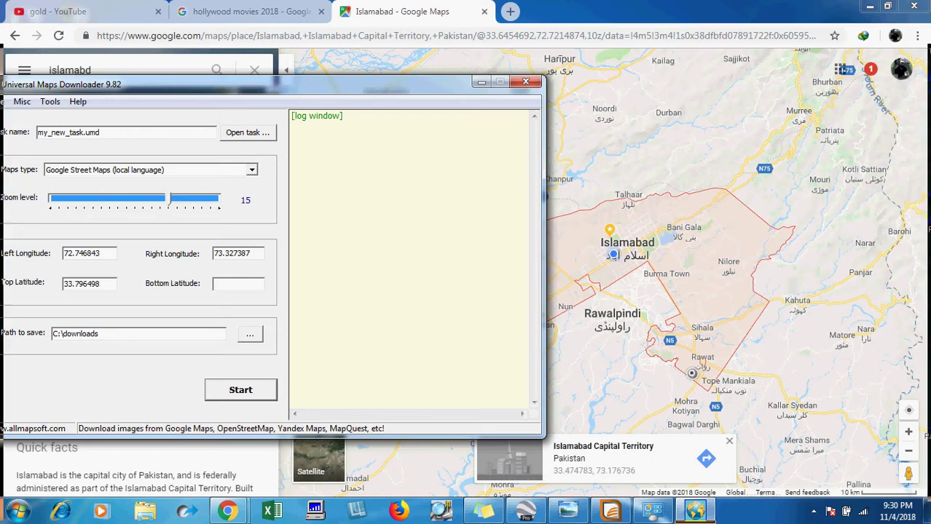
text(33.474783)
click(250, 335)
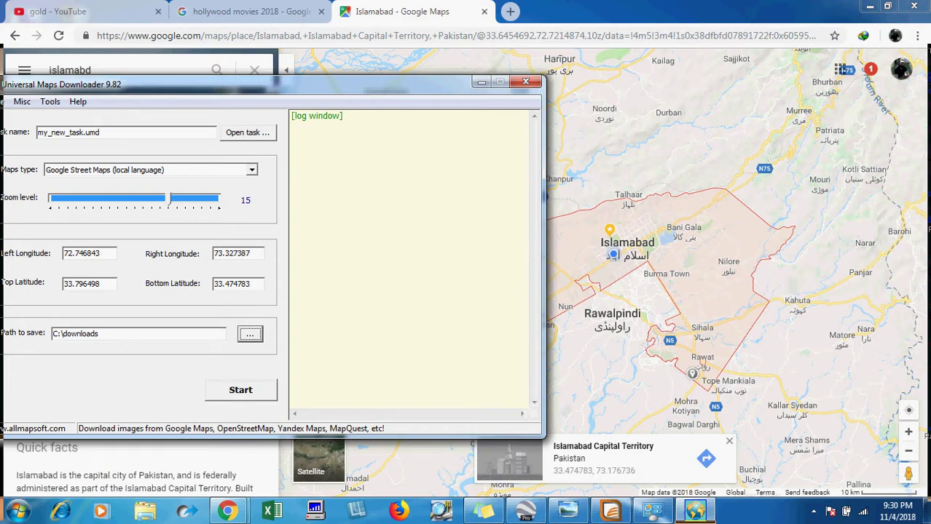
key(Return)
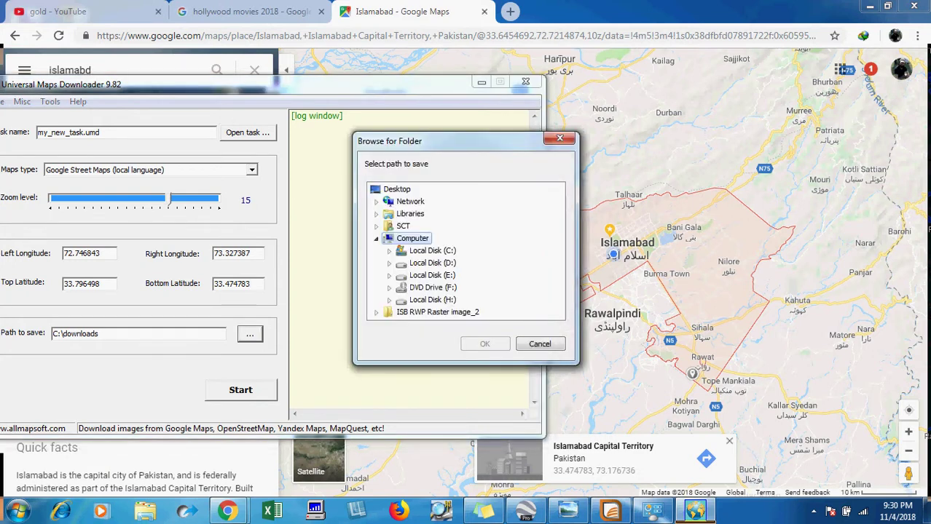
click(431, 263)
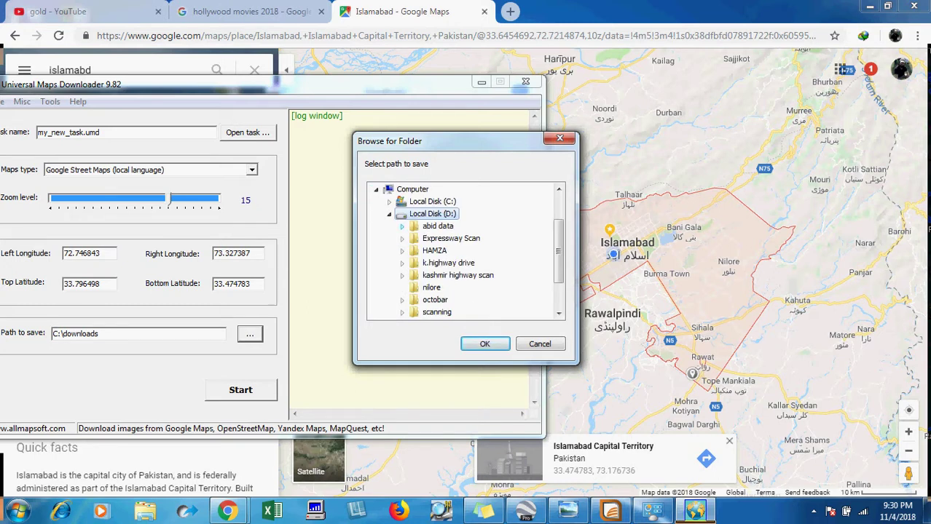
drag(559, 251, 559, 262)
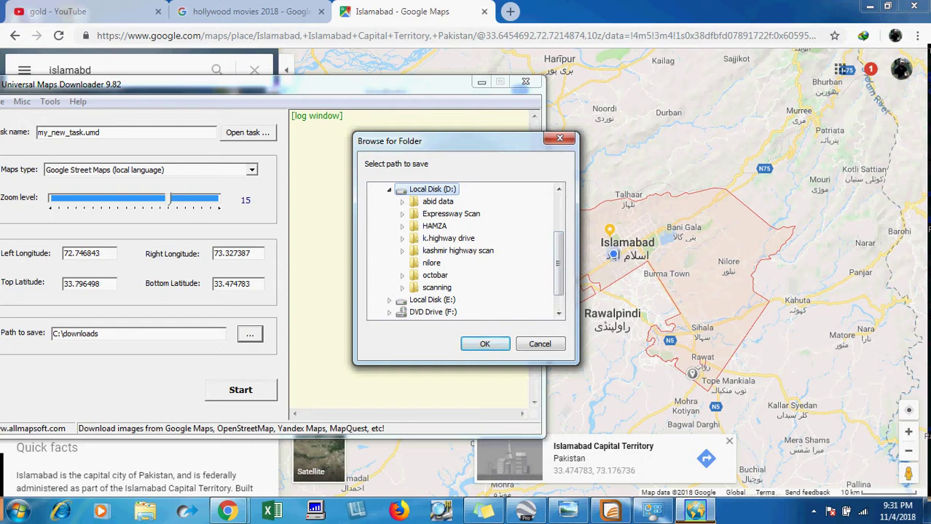
click(402, 275)
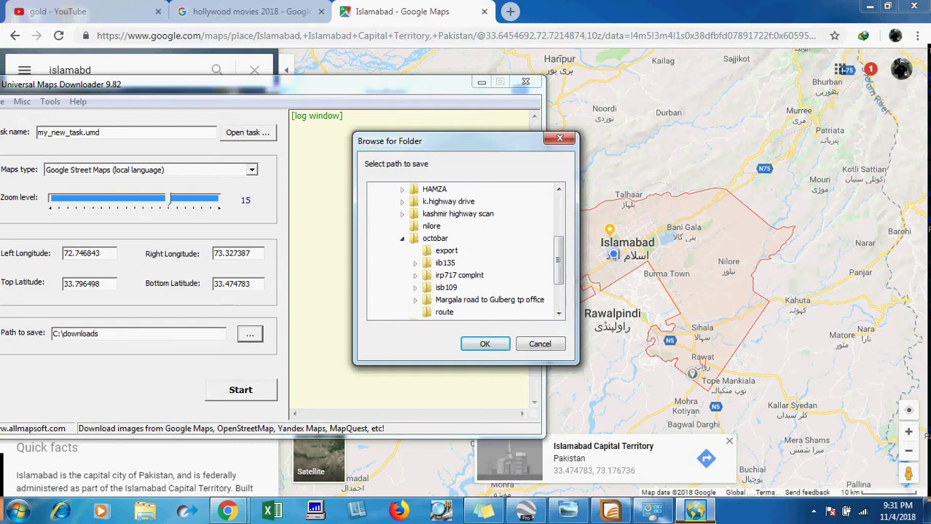
Switch to Windows Explorer and open the octobar folder on Local Disk (D:).
click(144, 512)
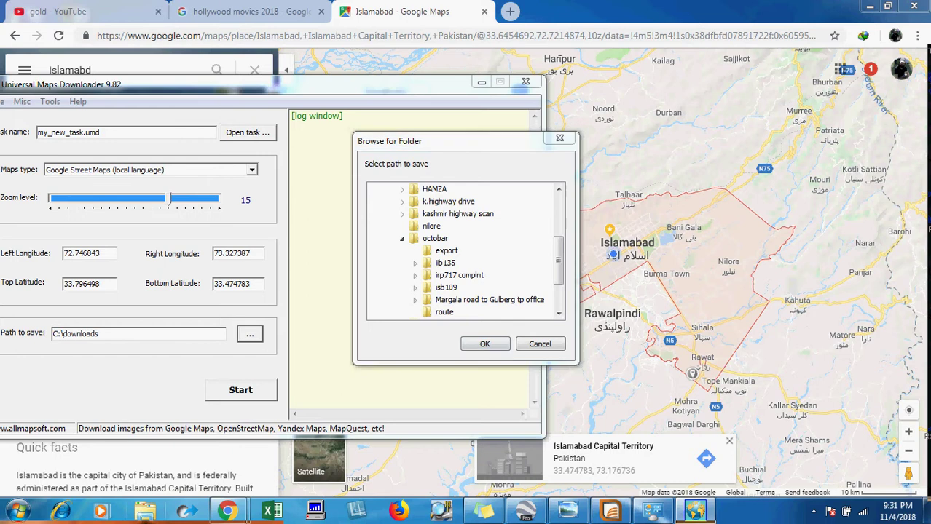
click(69, 273)
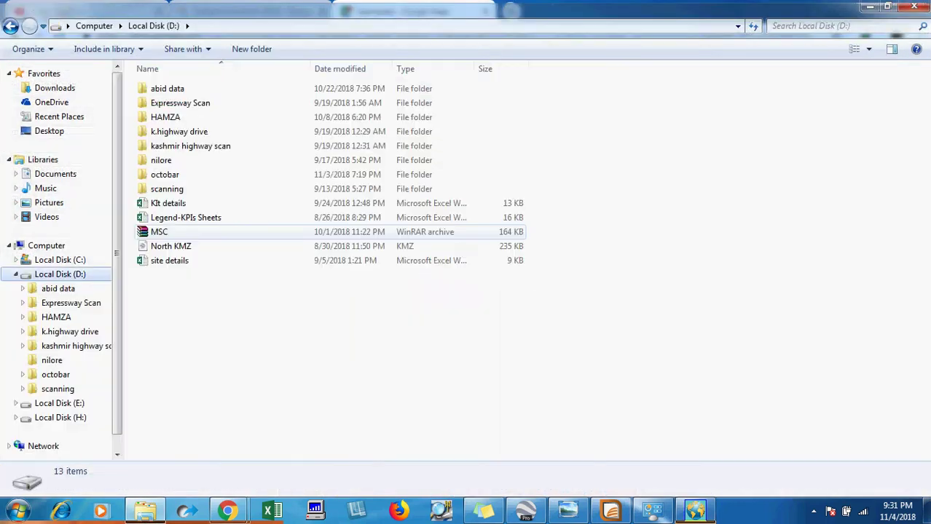
drag(166, 174, 175, 231)
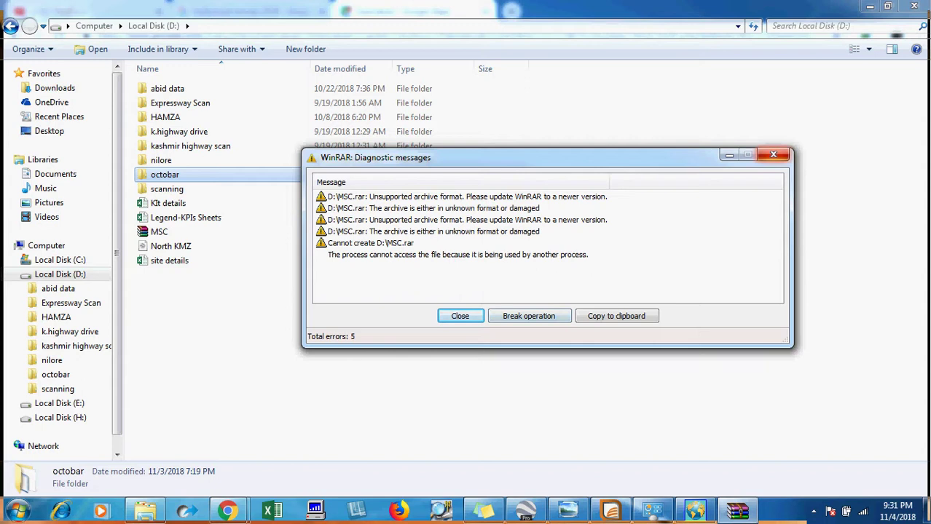
click(773, 155)
key(Return)
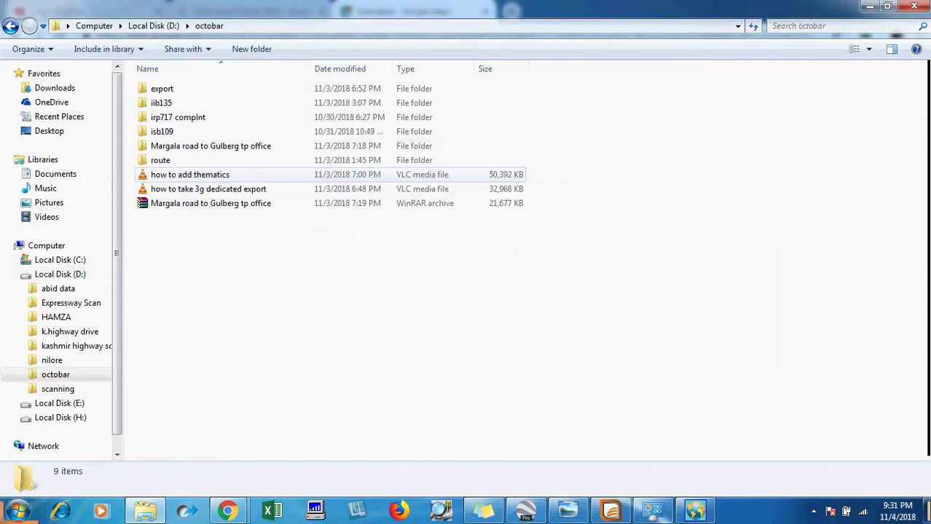
Create a new folder named "islmabd map" inside the octobar folder.
right_click(183, 237)
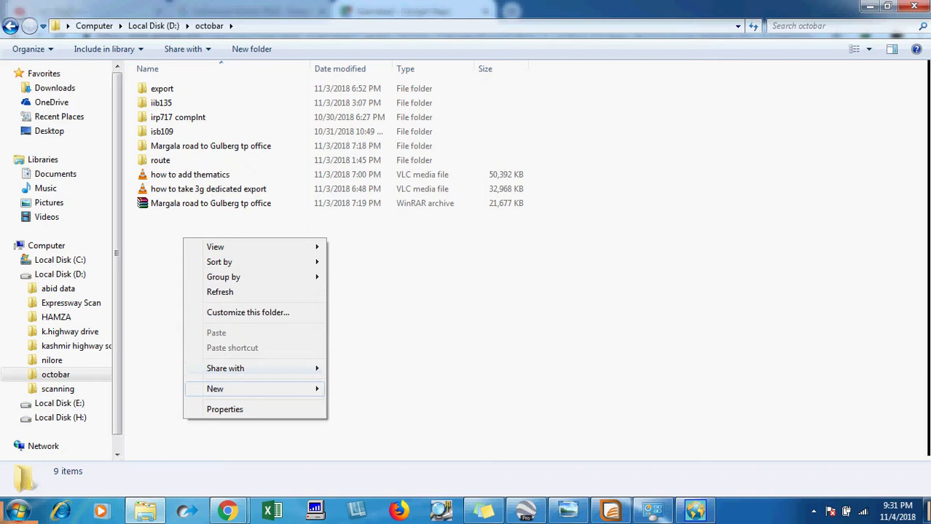
mouse_move(218, 389)
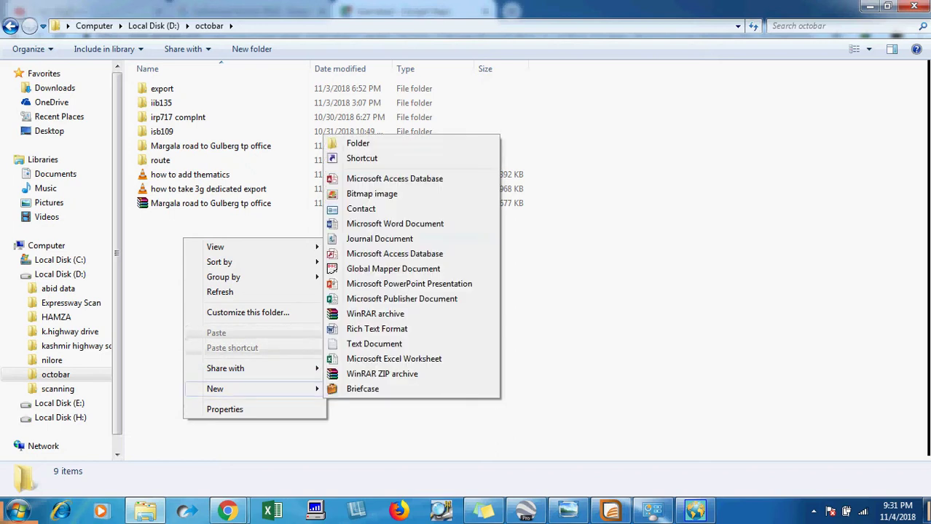
click(357, 143)
text(is)
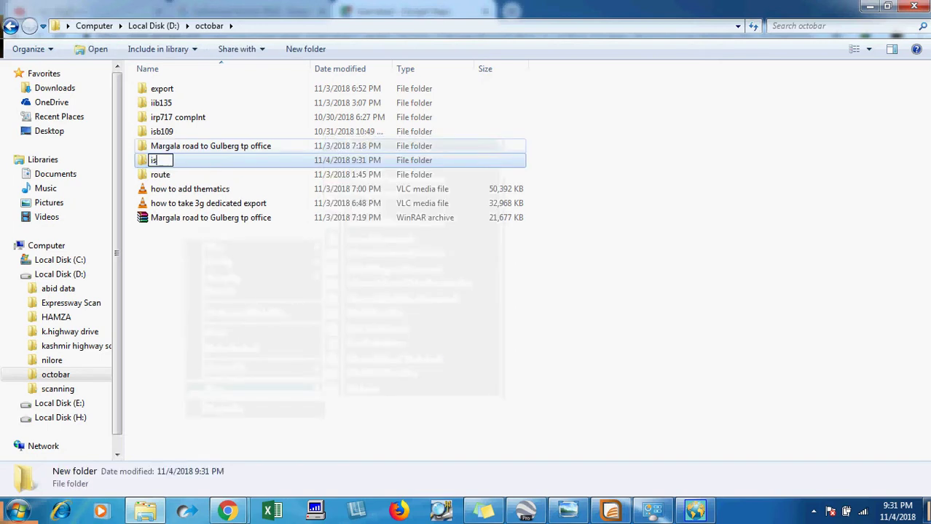
text(lmabd)
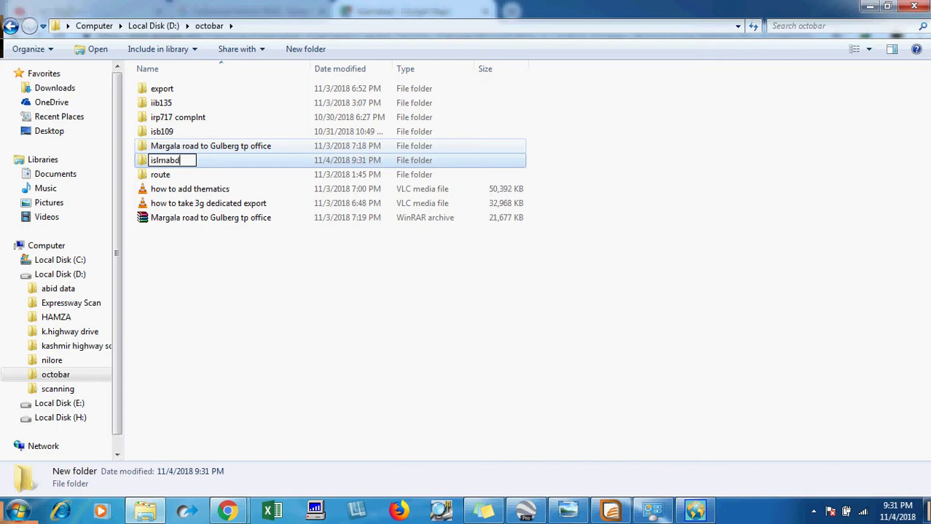
text( map)
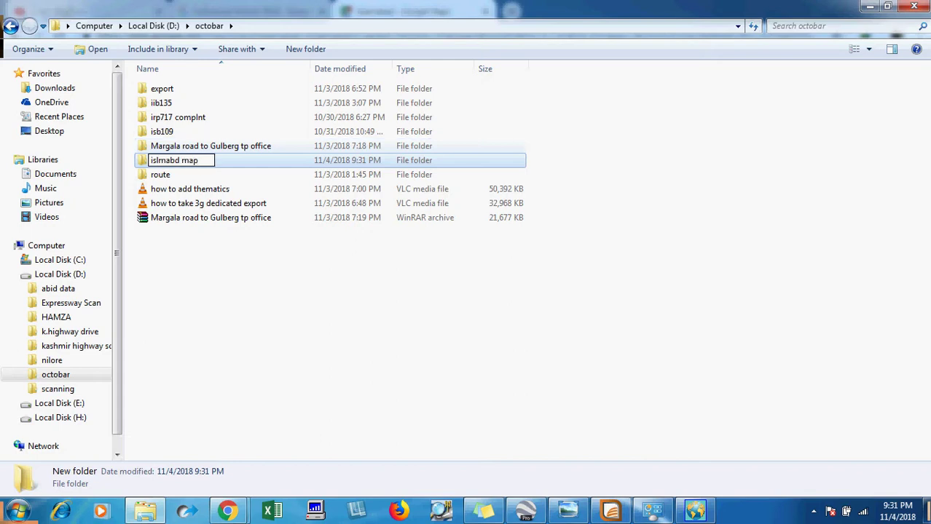
key(Return)
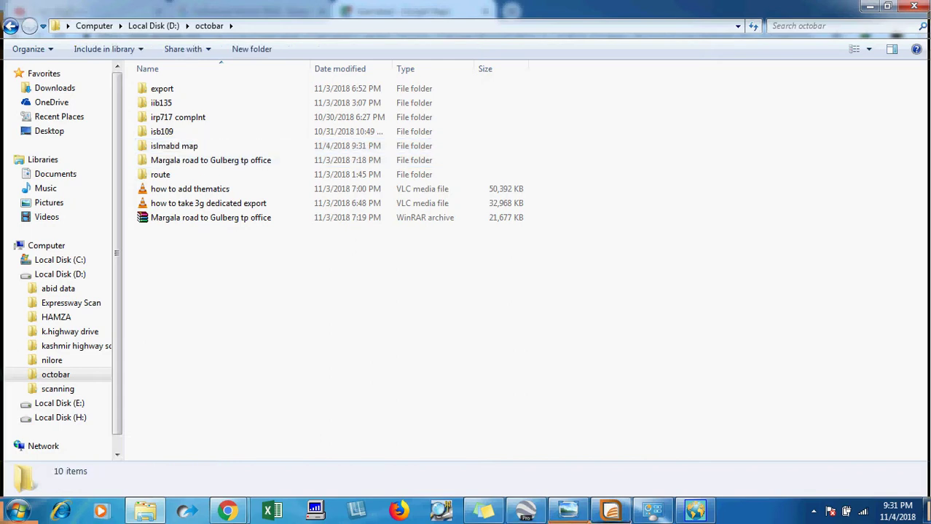
Switch back to Universal Maps Downloader and set the save path to D:\octobar\islmabd map.
click(695, 511)
click(540, 343)
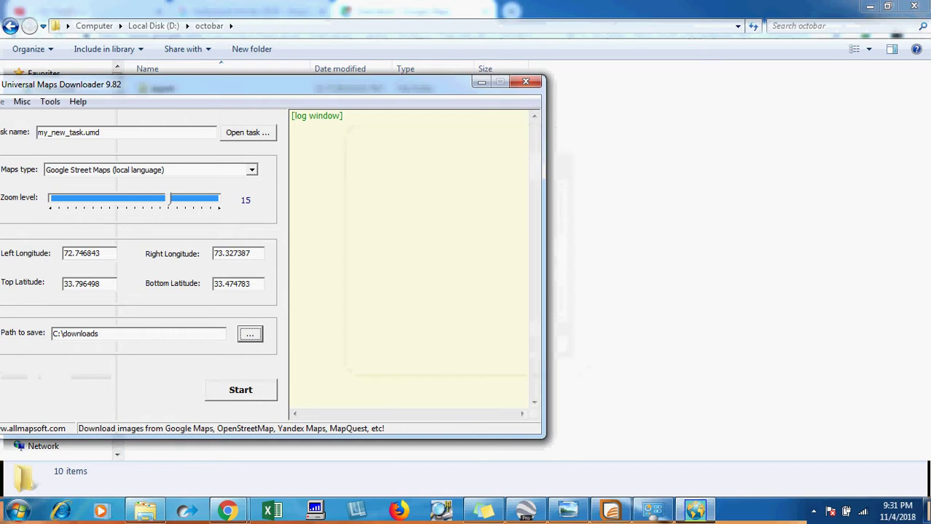
click(250, 334)
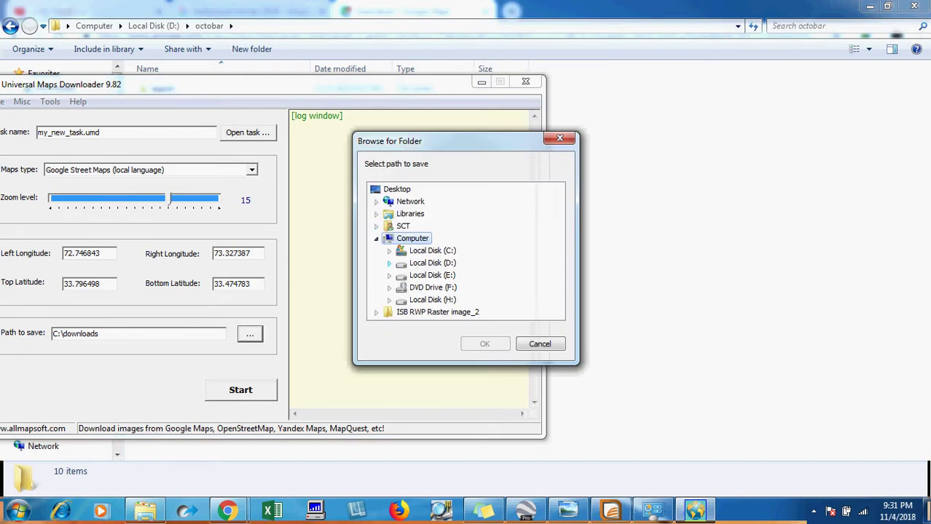
click(389, 263)
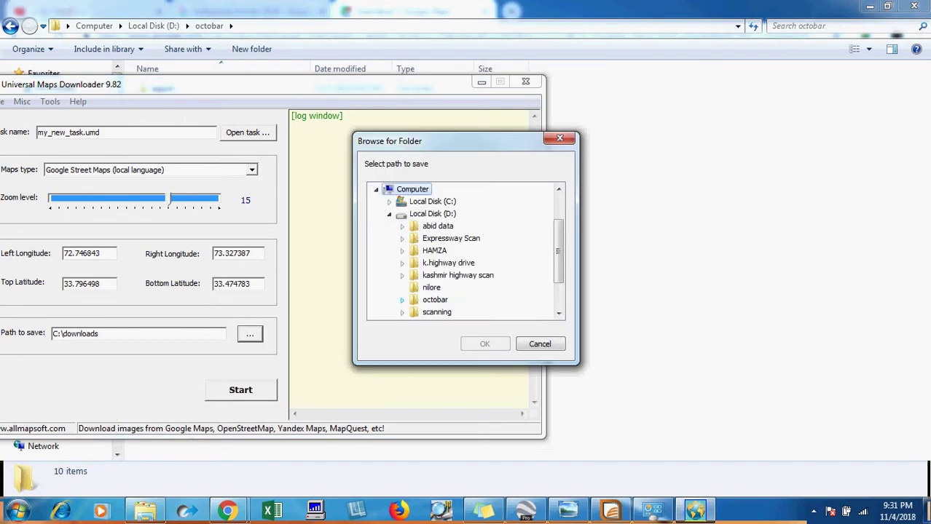
click(401, 299)
click(455, 288)
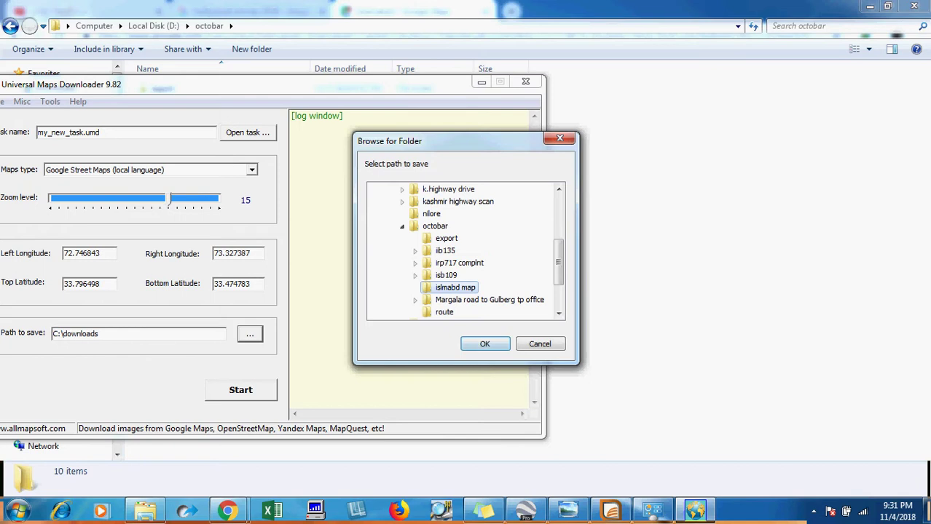
click(485, 344)
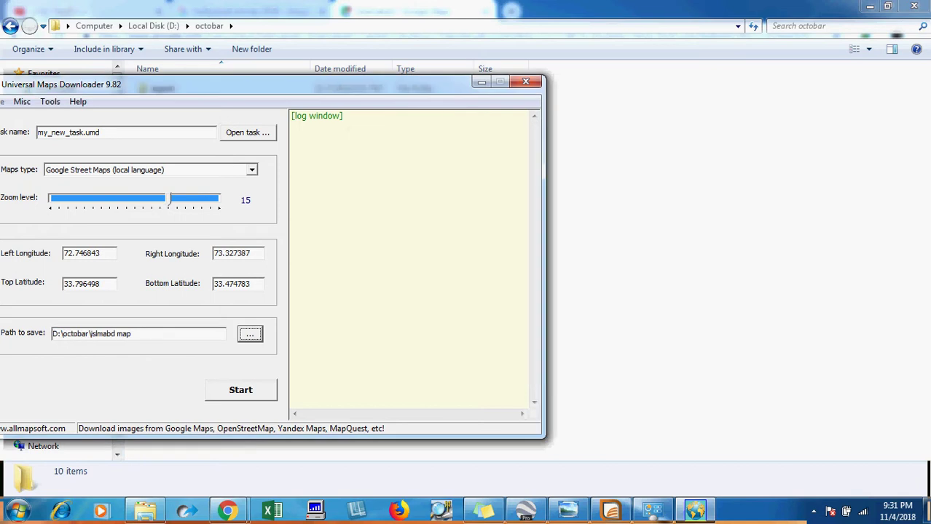
Download the map tiles for the defined area at zoom level 15 and dismiss the completion message.
mouse_move(169, 199)
click(240, 390)
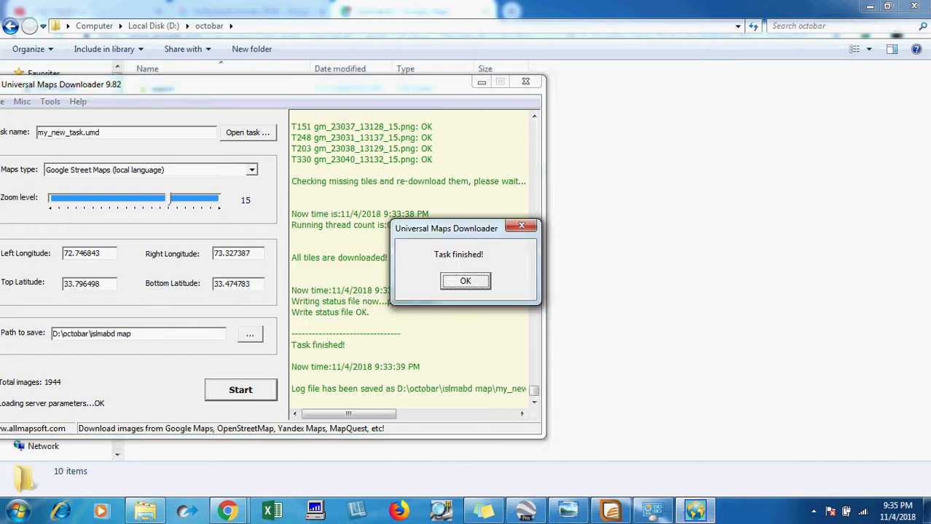
key(Return)
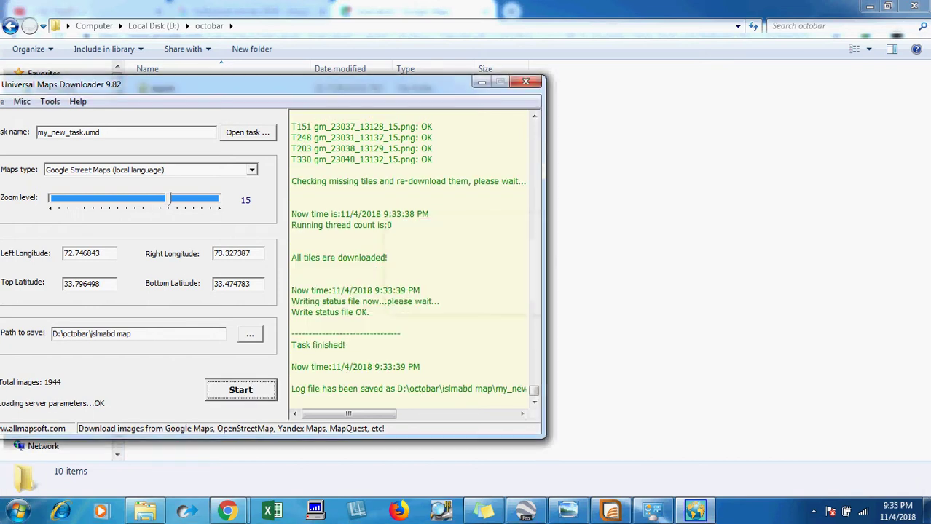
Bring the downloader window fully into view and open the Map Combiner tool.
drag(271, 84, 460, 90)
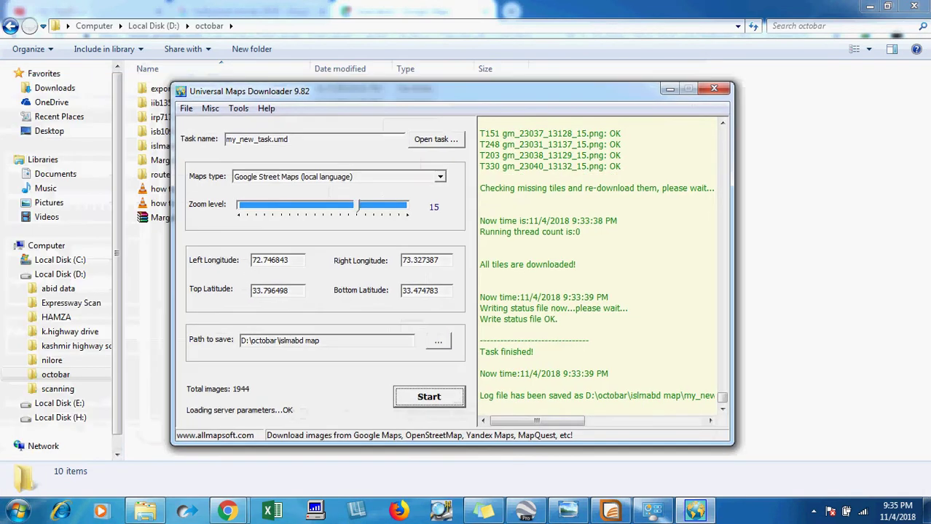
click(239, 108)
key(Down)
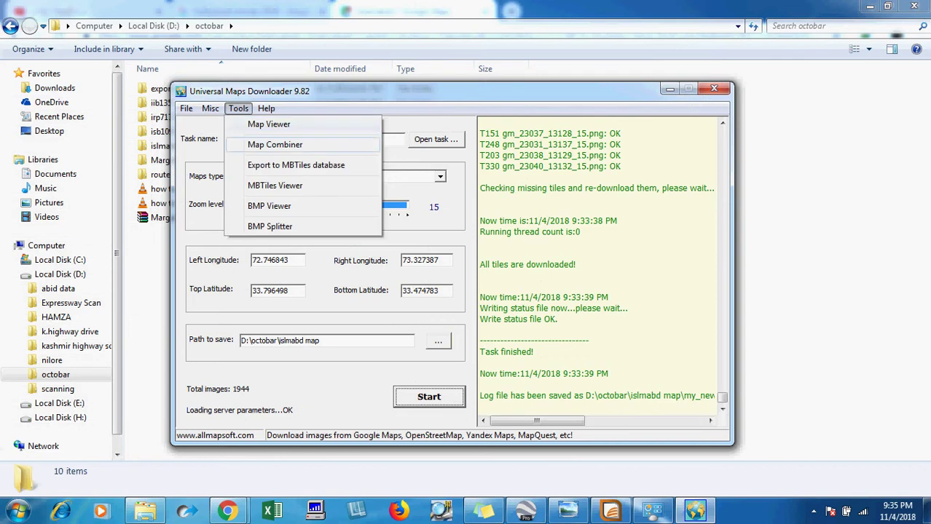
key(Return)
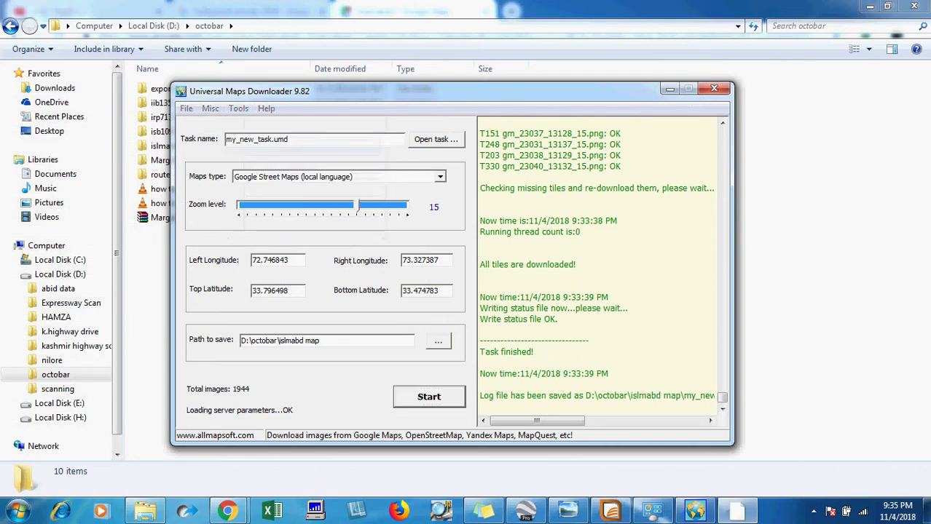
Load my_new_task.umd from D:\octobar\islmabd map and combine its tiles into BMP, TIFF, JPEG and PNG files.
key(Tab)
key(Return)
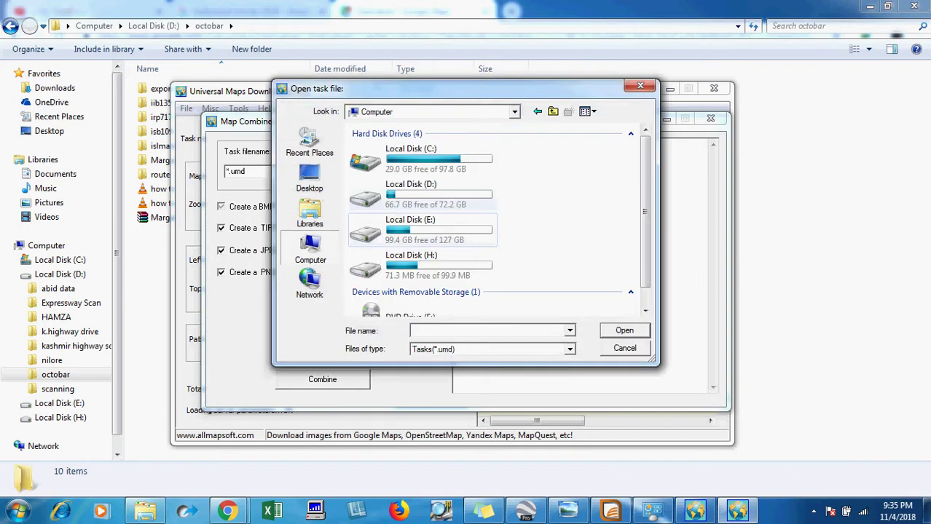
double_click(386, 219)
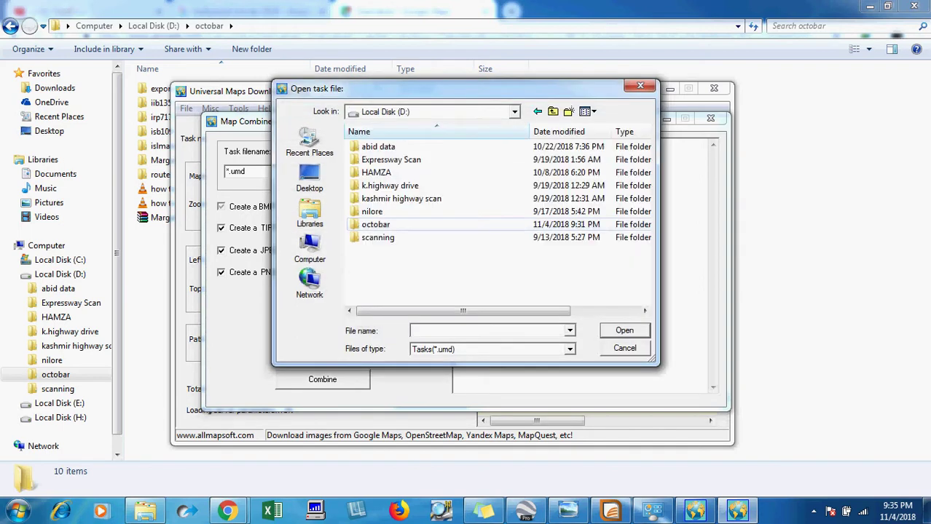
double_click(375, 224)
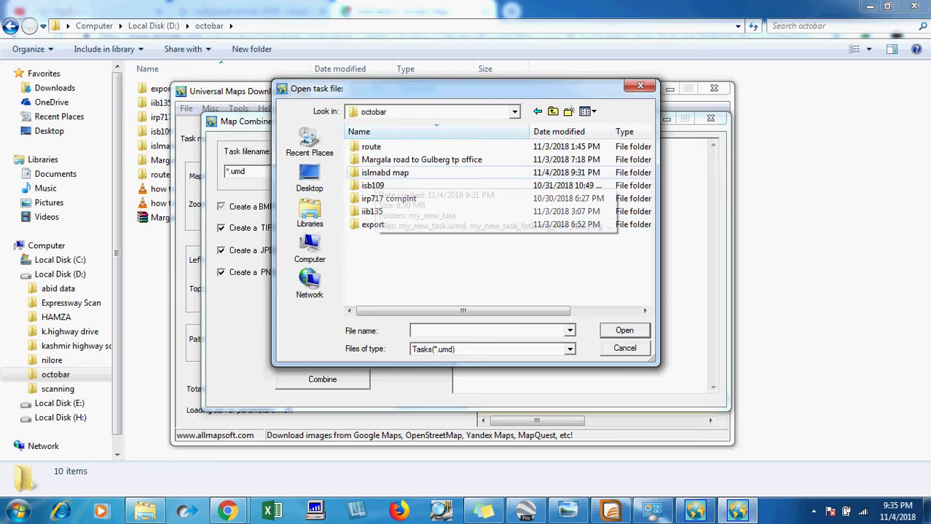
double_click(385, 172)
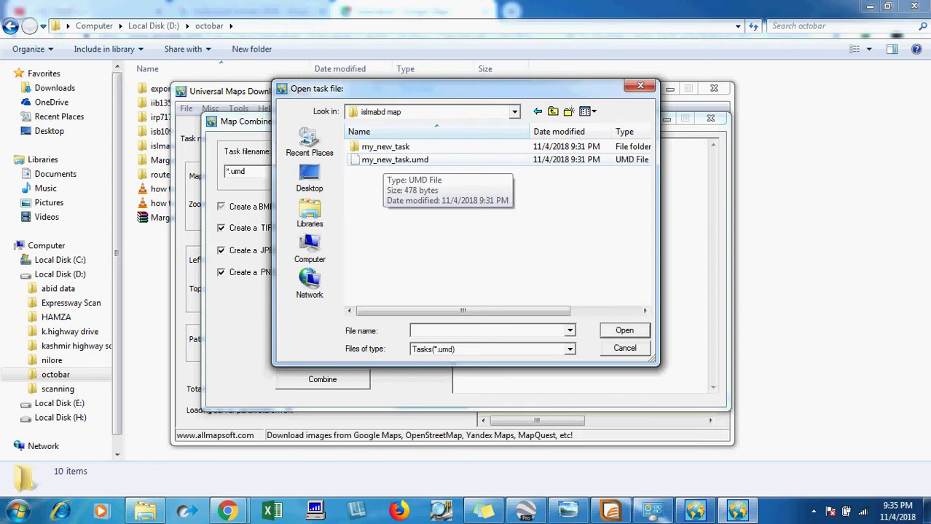
double_click(394, 160)
click(322, 380)
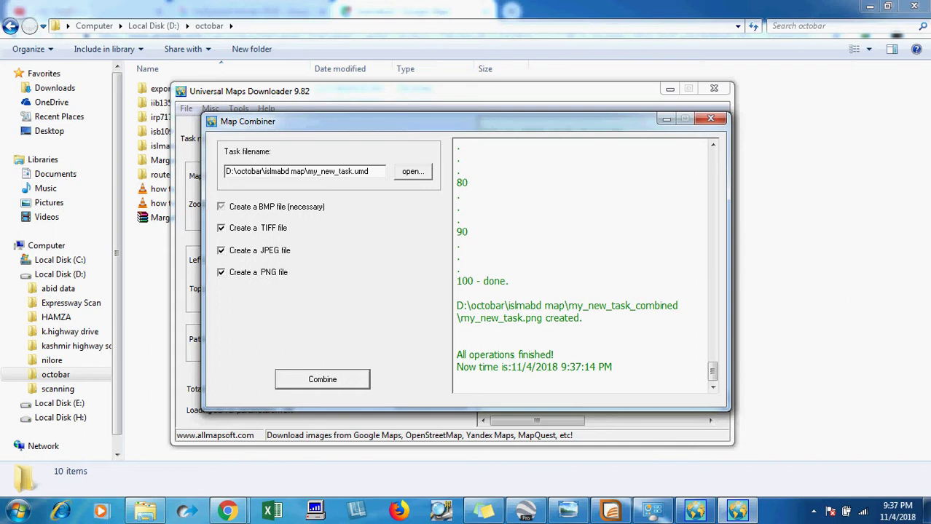
Dismiss the combining message, close the Map Combiner and downloader windows, and open the islmabd map folder.
key(alt+F4)
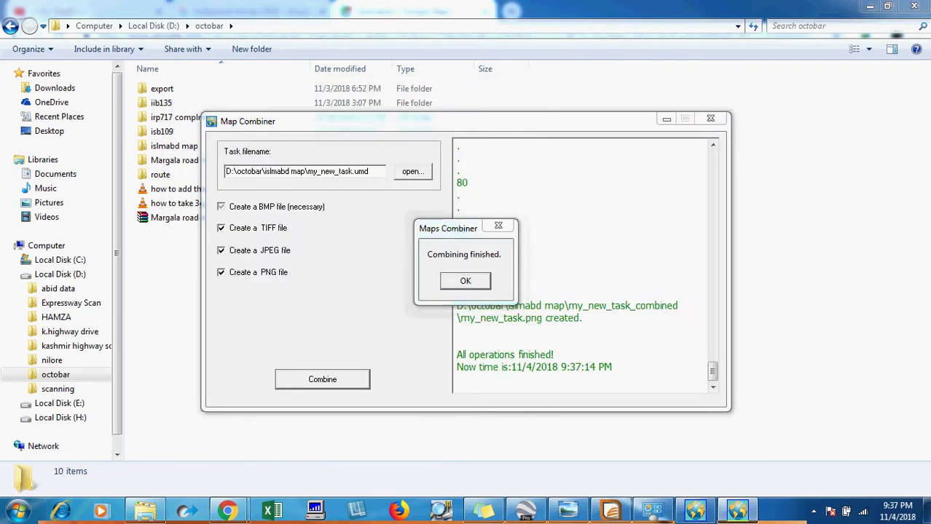
key(Return)
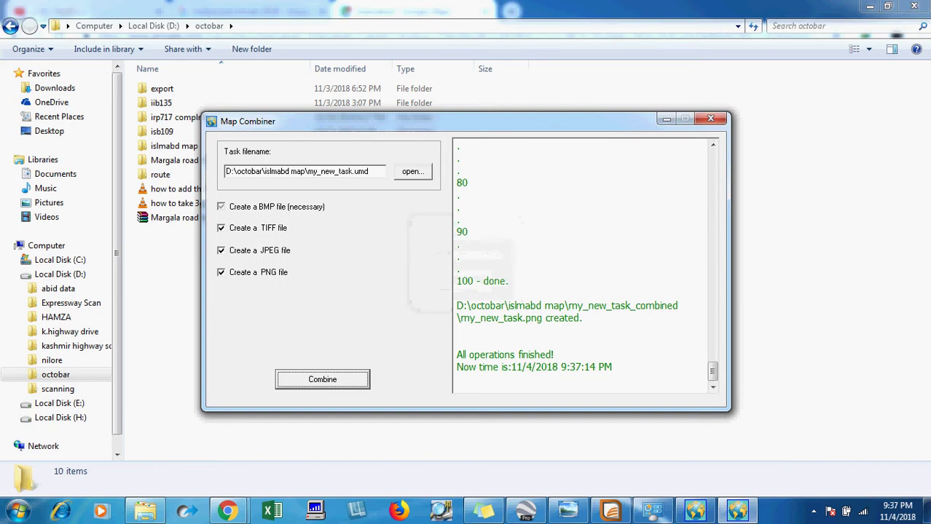
key(alt+F4)
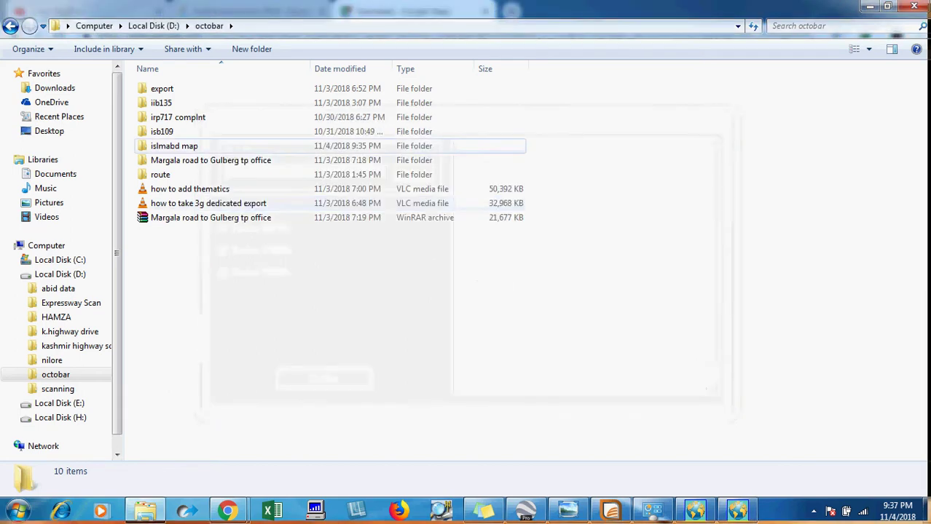
double_click(174, 146)
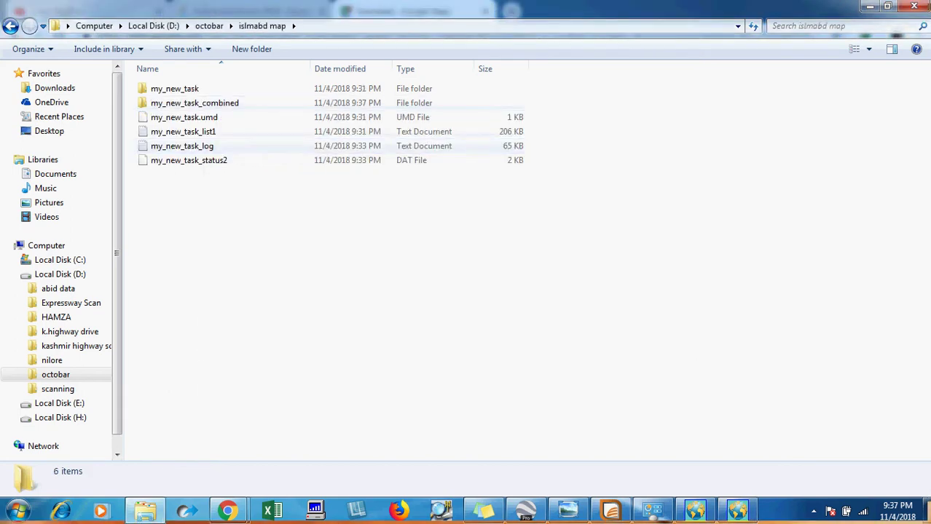
Switch to MapInfo Professional and bring up the dialog for opening a file.
click(610, 511)
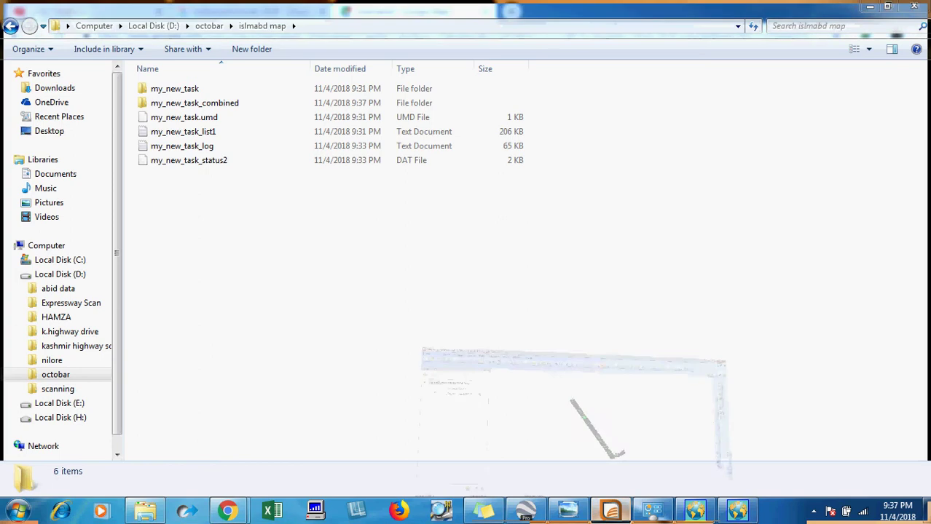
click(18, 24)
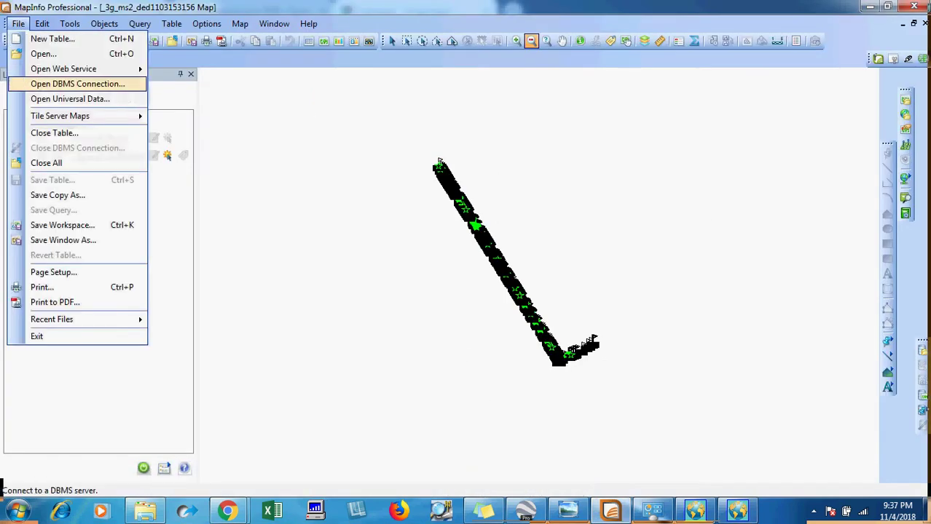
click(42, 54)
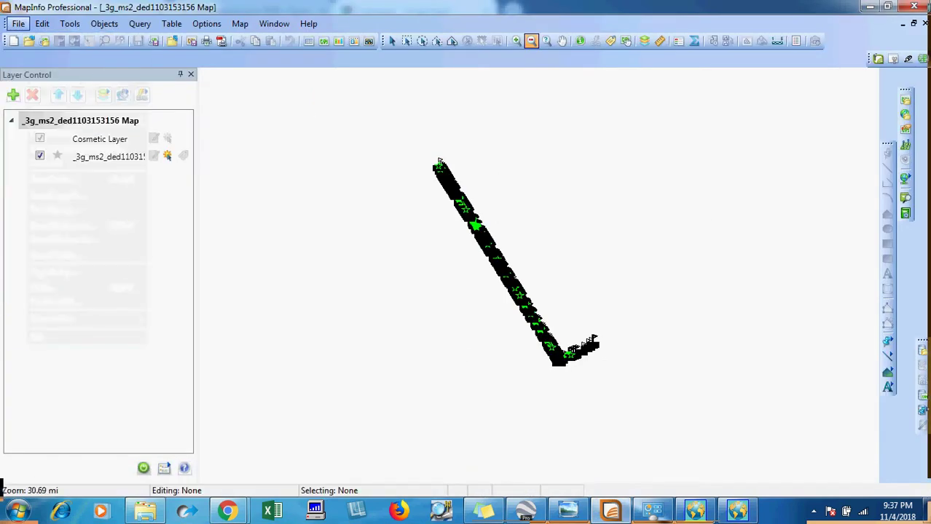
key(ctrl+o)
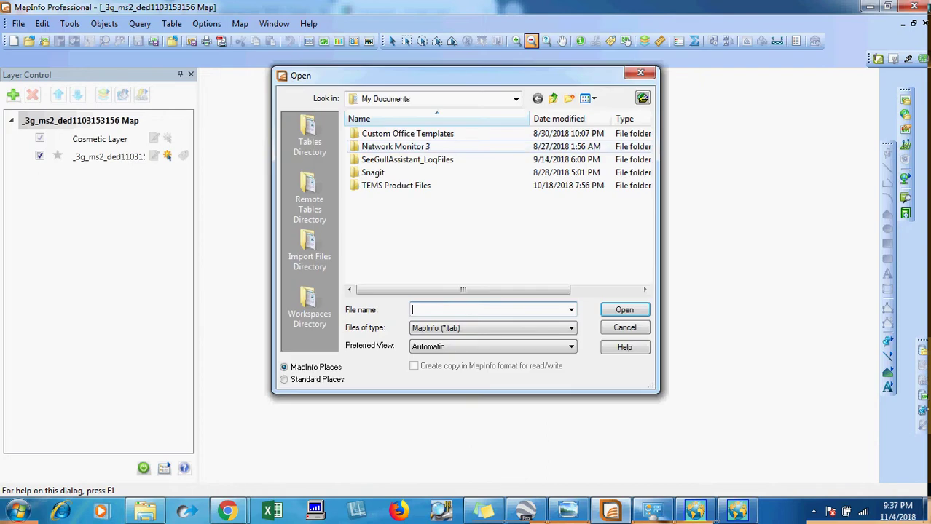
Browse to the D:\octobar\islmabd map folder in the Open dialog.
click(515, 98)
click(397, 201)
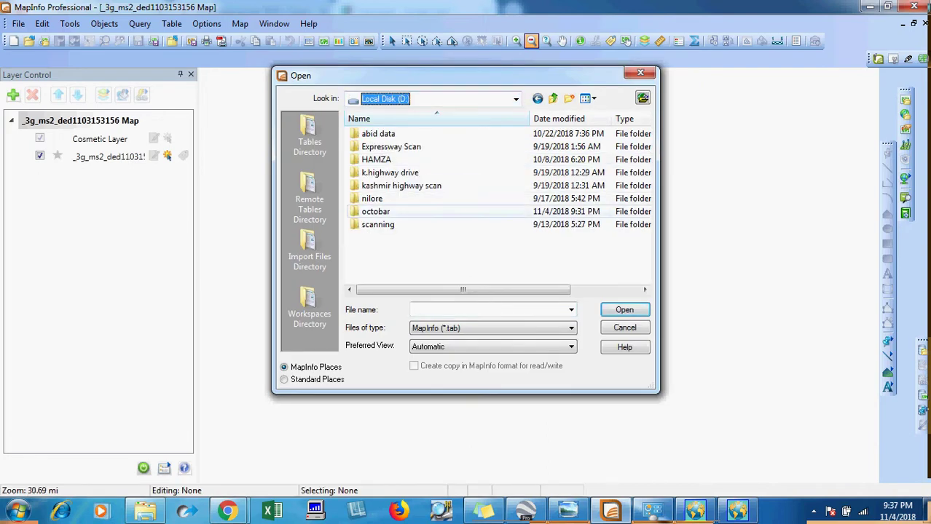
double_click(375, 211)
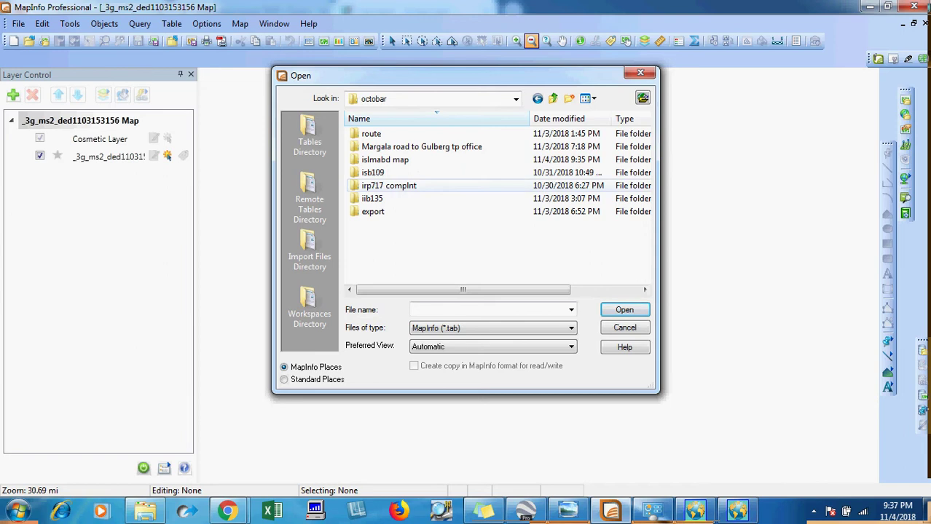
click(554, 98)
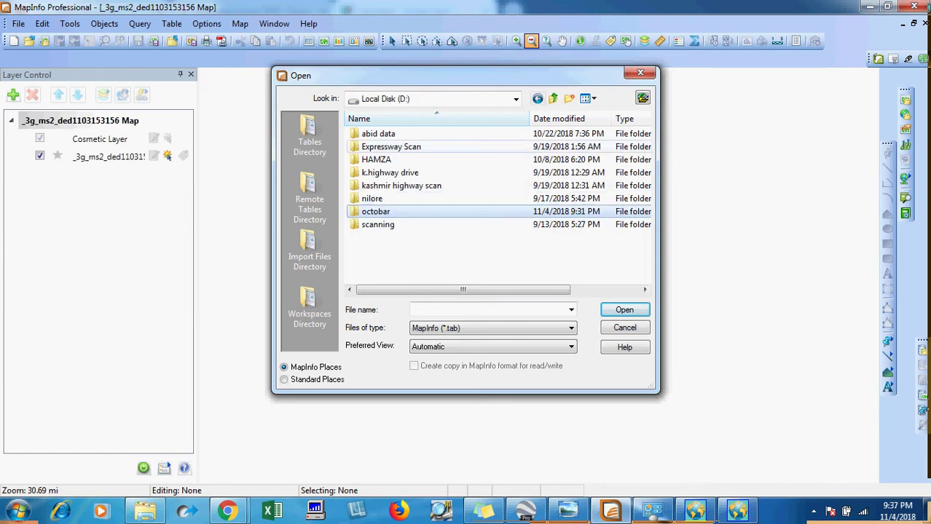
click(376, 212)
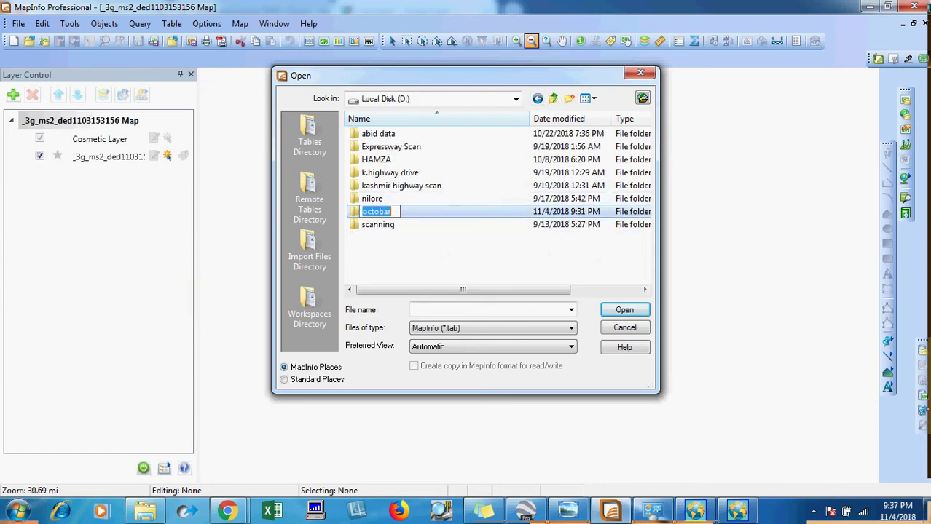
double_click(415, 211)
key(Up)
key(Up)
key(Up)
key(Up)
key(Up)
key(Down)
key(Return)
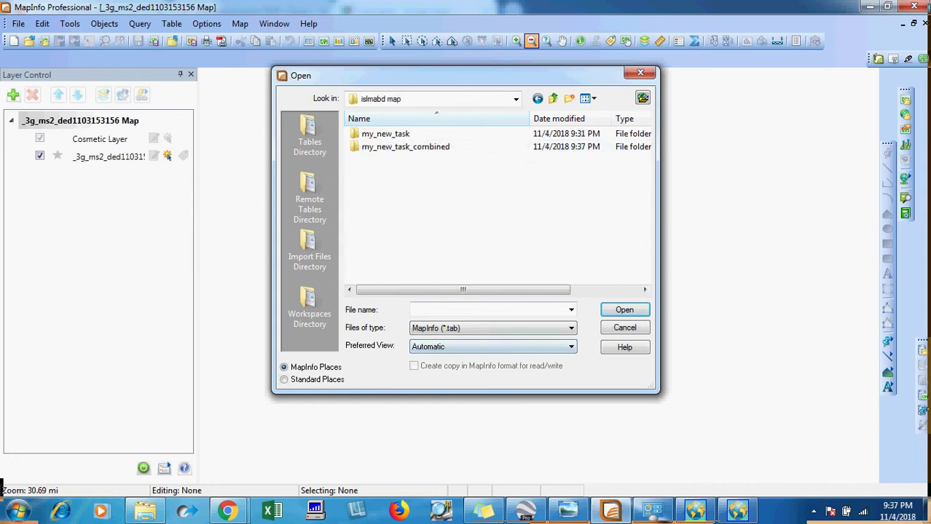
Set the file type to Raster Image and open the my_new_task_combined folder.
key(alt+Down)
key(Down)
key(Down)
key(Down)
key(Down)
key(Down)
key(Down)
key(Return)
key(shift+Tab)
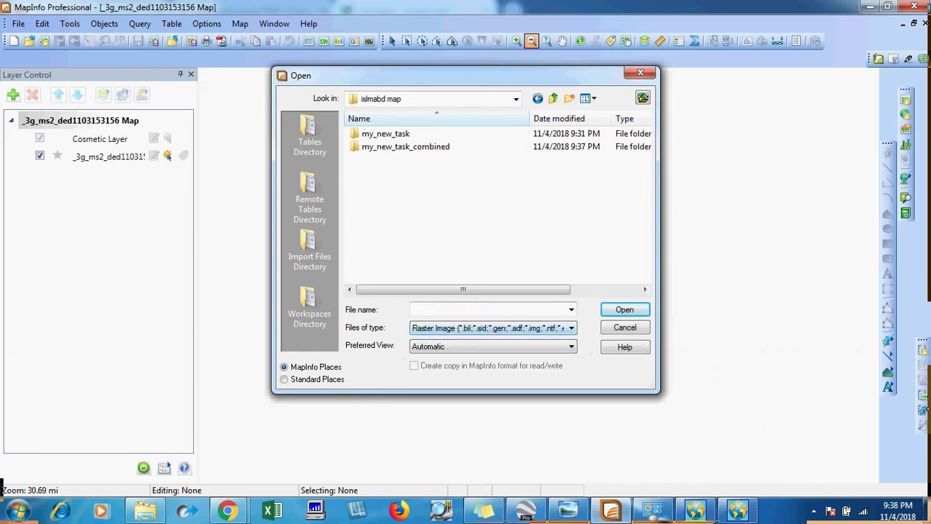
click(405, 147)
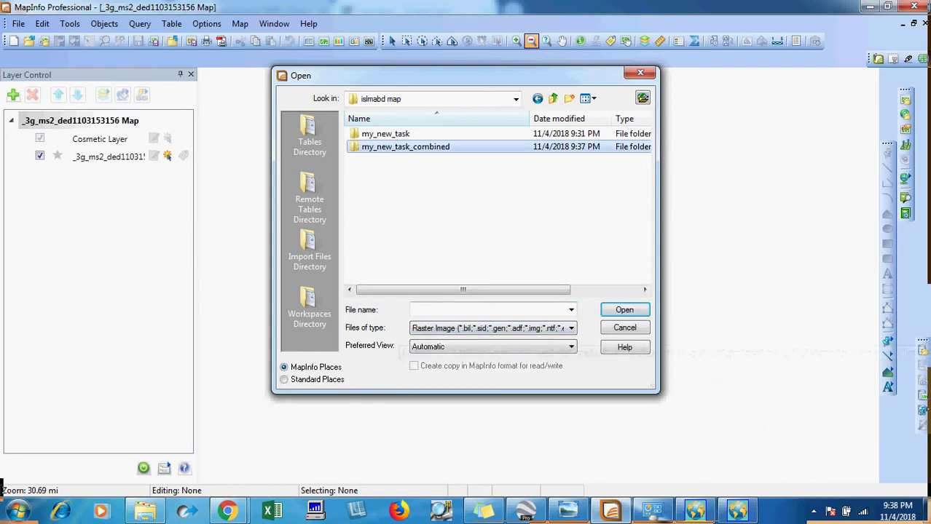
key(Return)
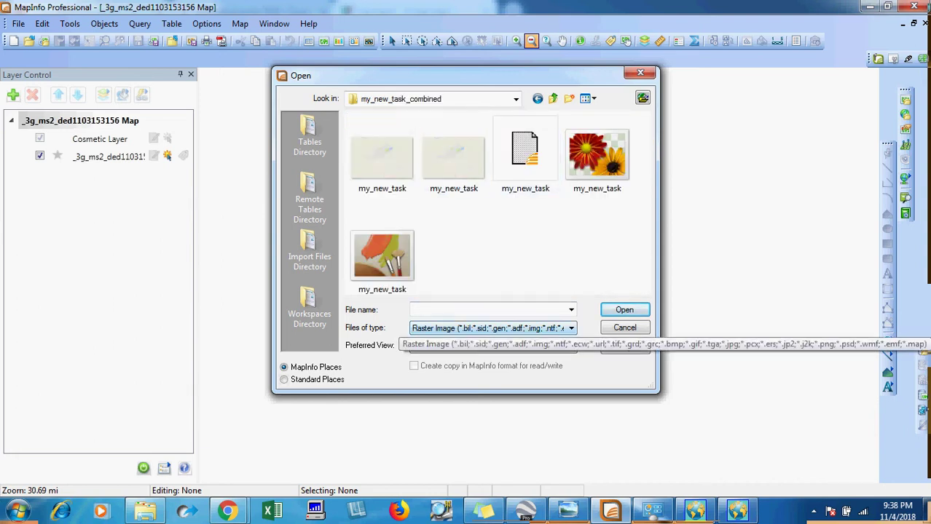
Select the last my_new_task image and review the available file types, keeping Raster Image.
click(382, 256)
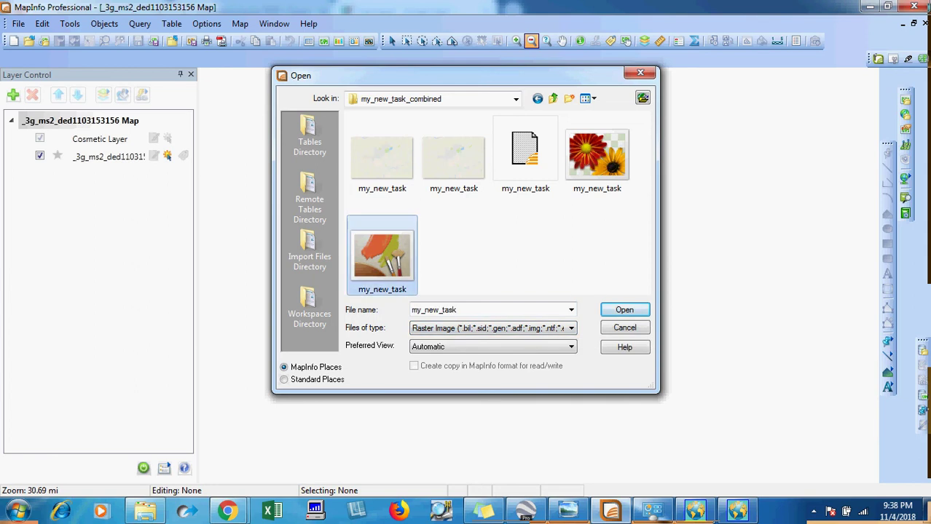
click(494, 328)
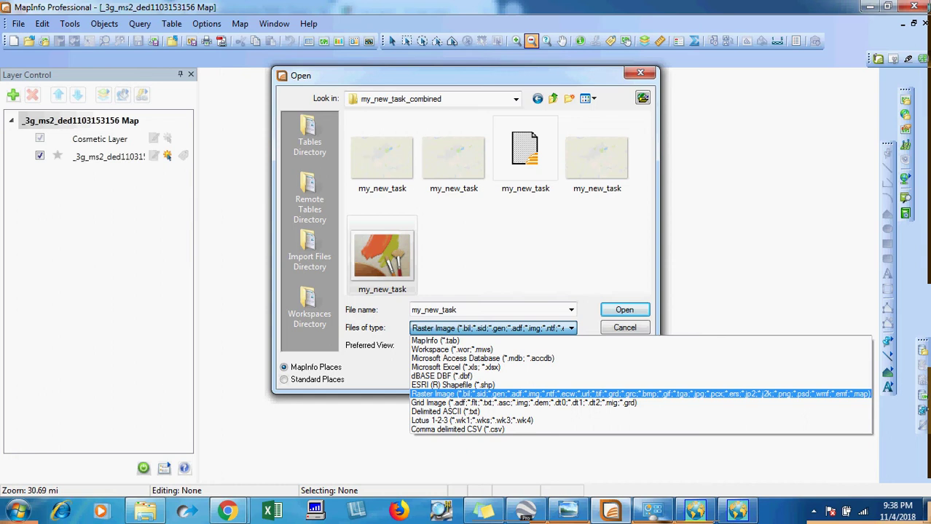
click(503, 394)
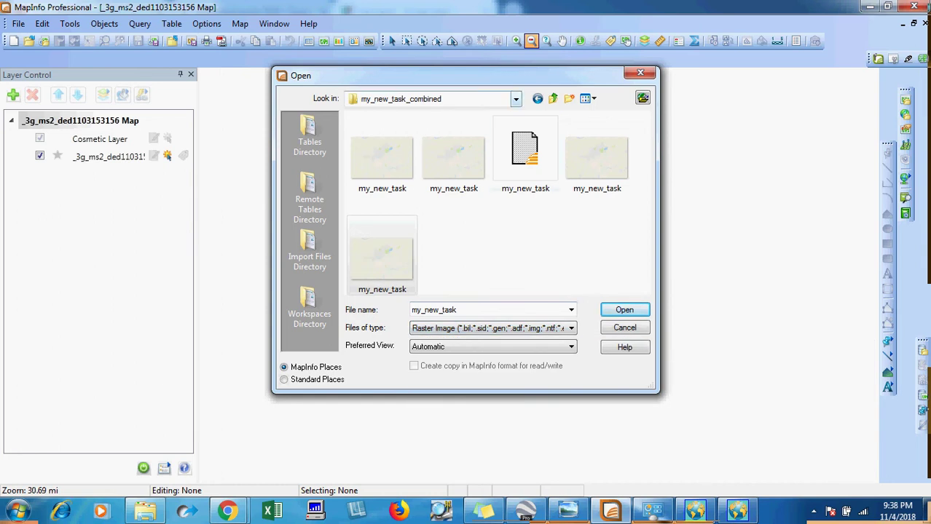
Examine the numbered tile folders inside my_new_task and return to the my_new_task_combined folder.
click(552, 98)
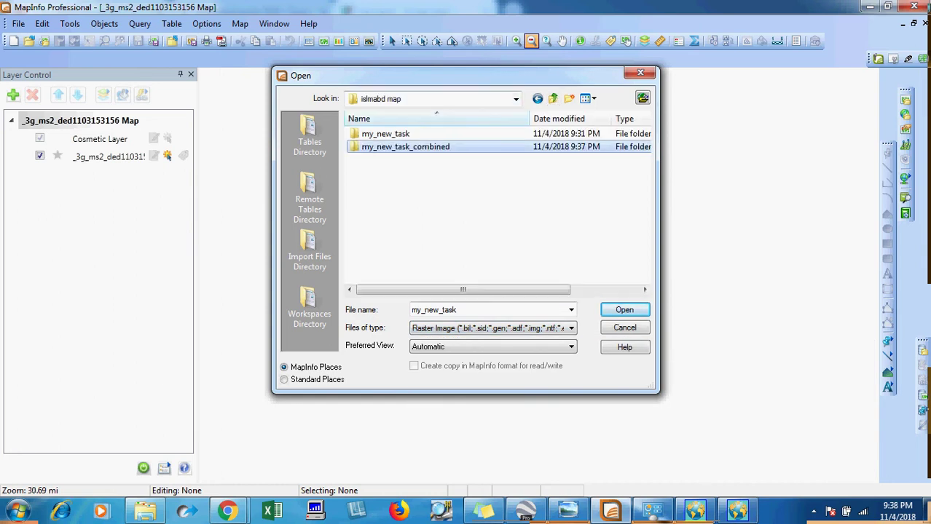
double_click(386, 134)
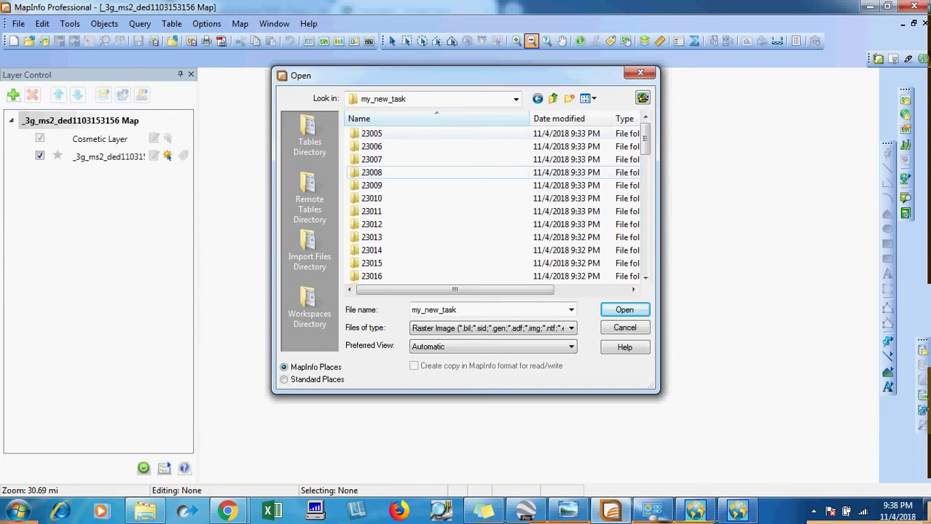
scroll(495, 204, down, 12)
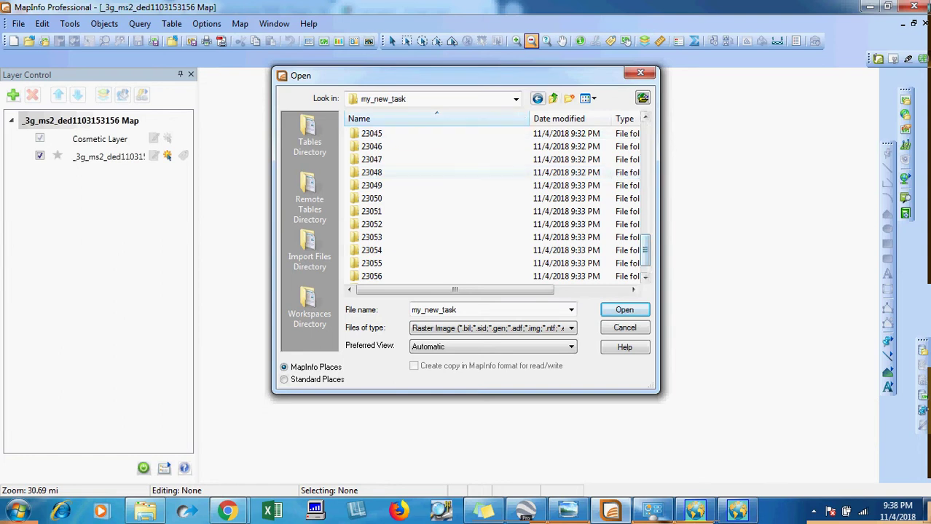
click(553, 98)
double_click(405, 146)
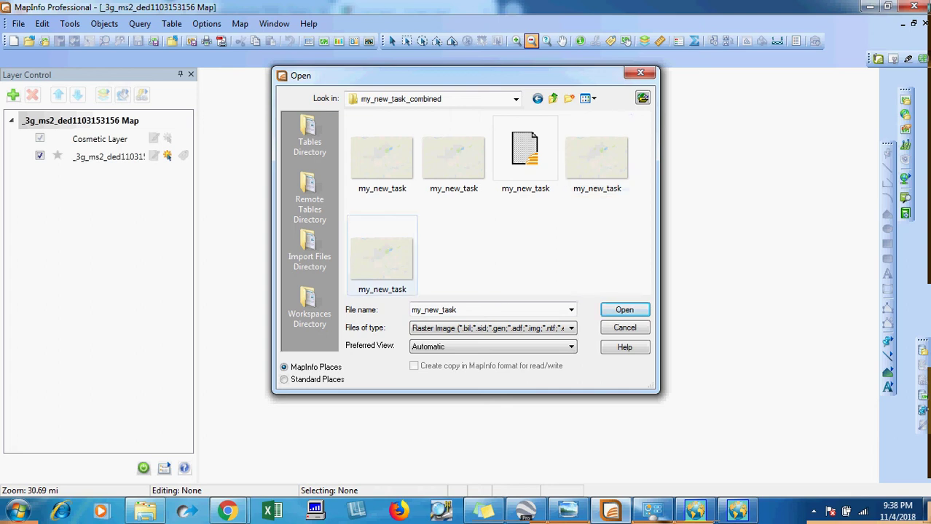
Open the my_new_task TIFF as a Raster Image with the Longitude / Latitude projection.
click(493, 329)
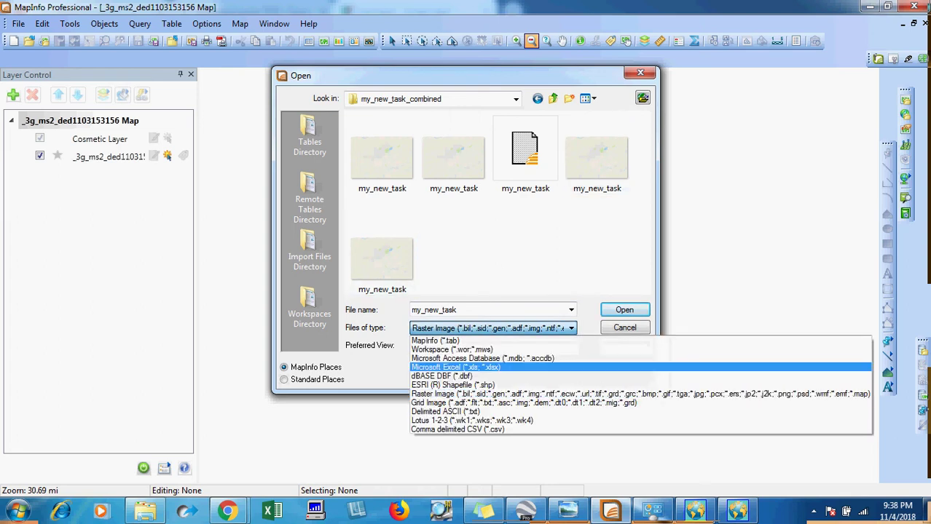
click(496, 394)
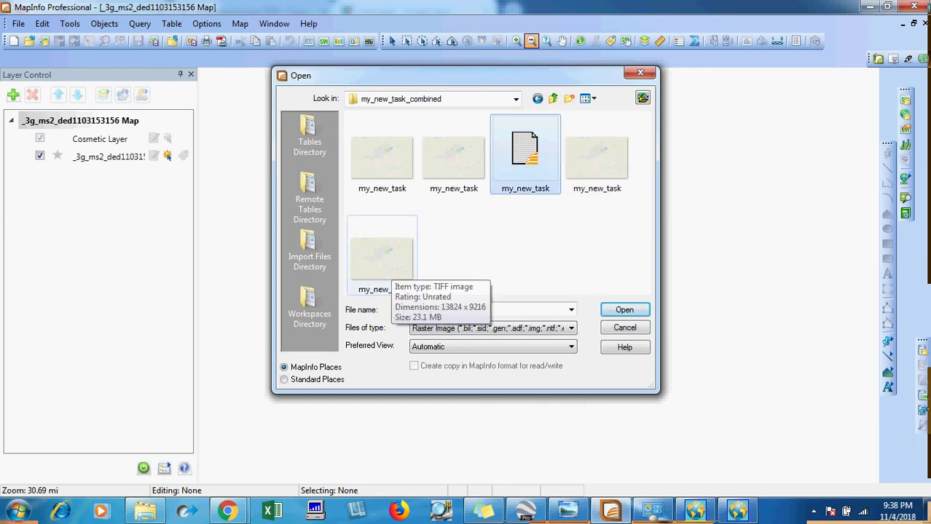
double_click(383, 258)
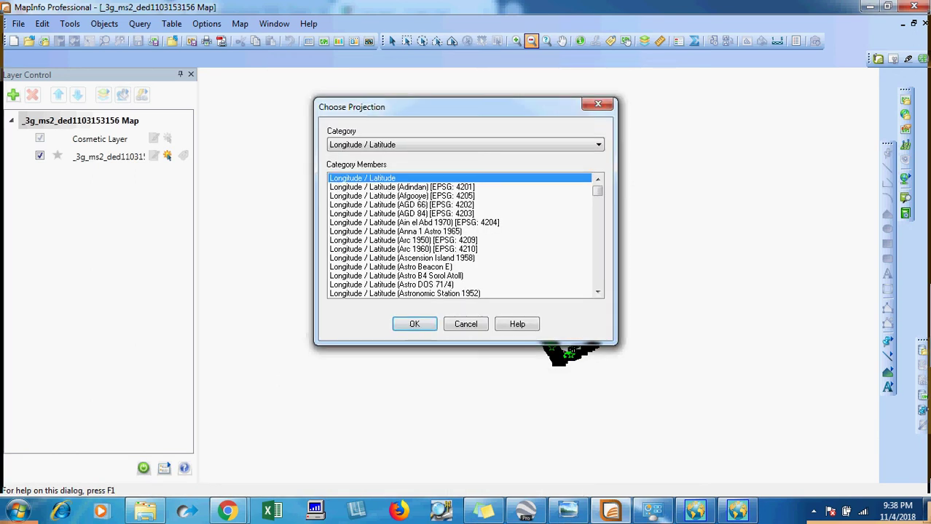
key(Return)
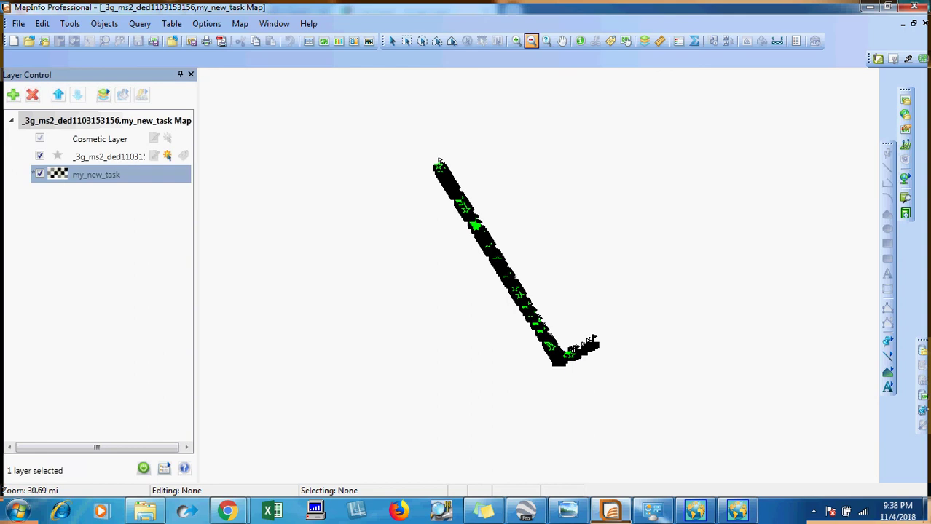
click(40, 156)
click(96, 175)
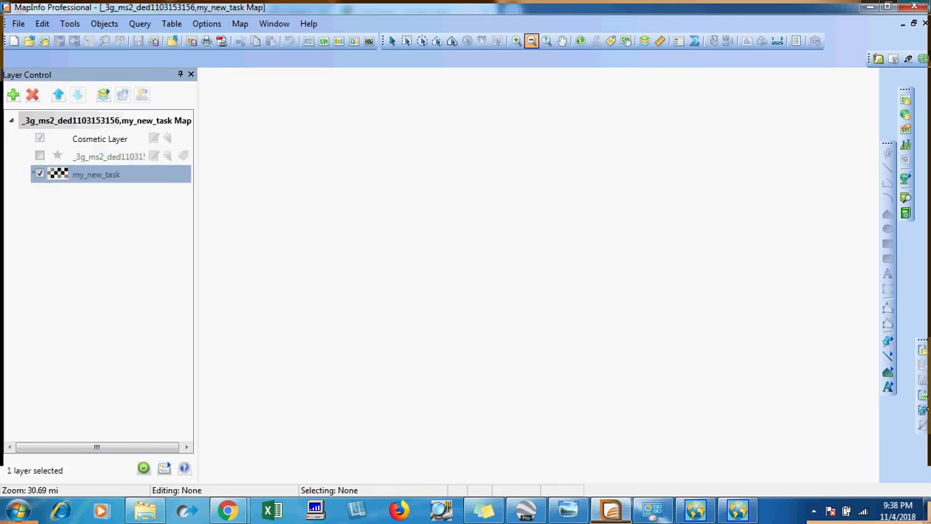
right_click(114, 179)
click(146, 190)
Zoom in on the my_new_task raster map to examine its street detail.
click(516, 40)
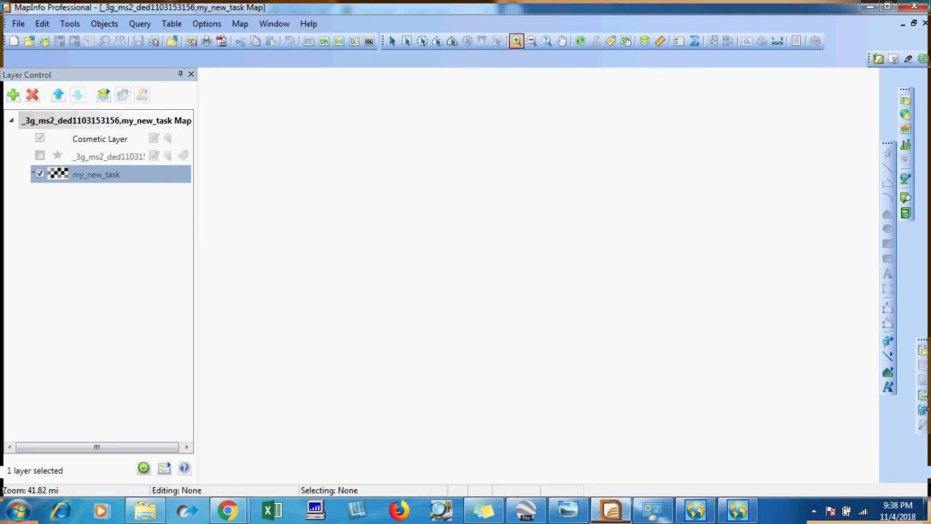
double_click(537, 262)
click(575, 280)
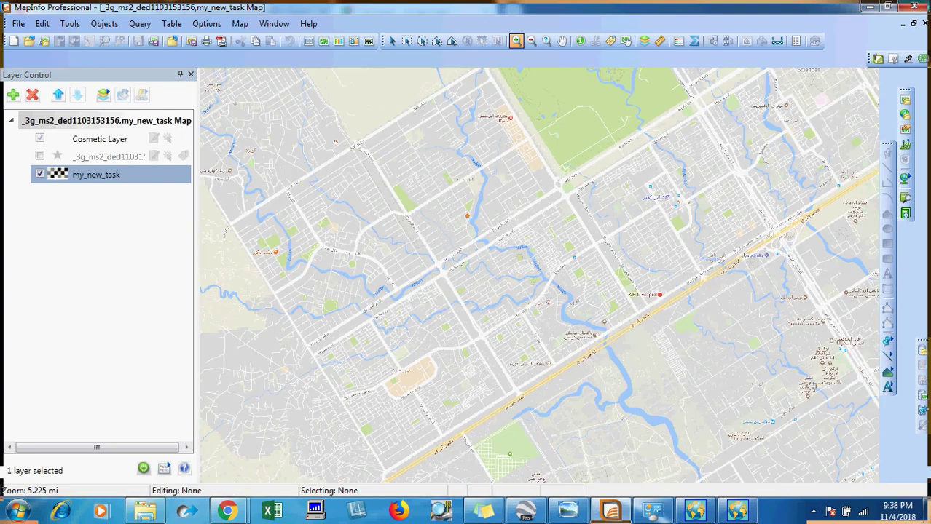
double_click(515, 269)
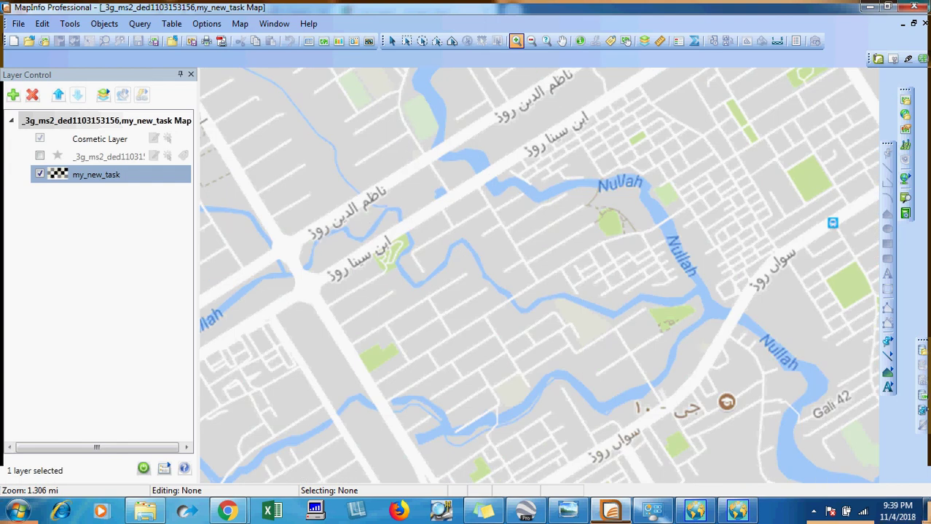